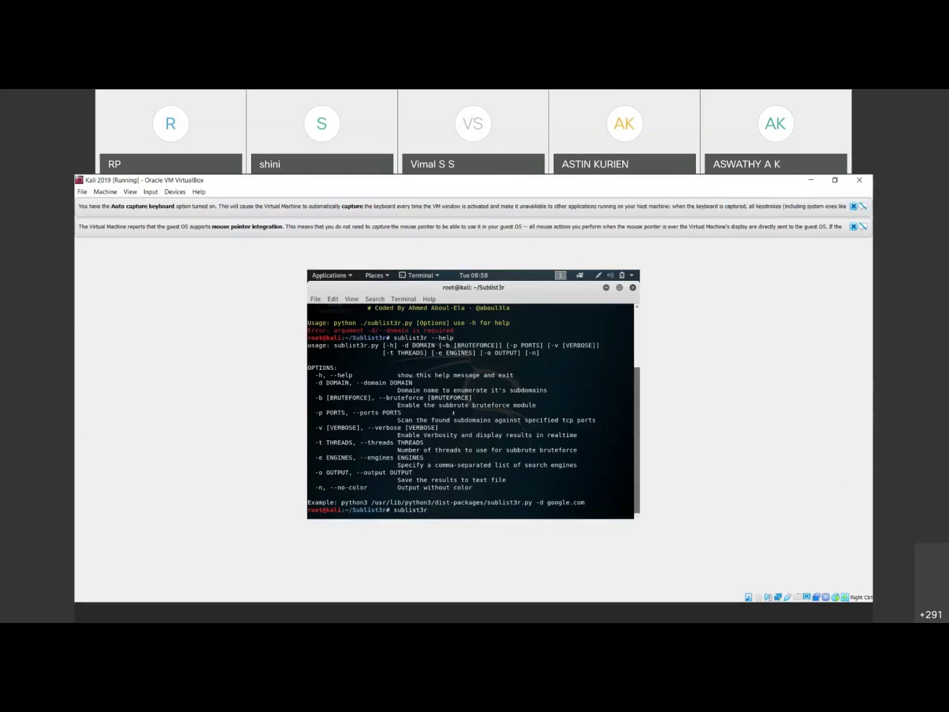
# Minimise the current terminal window and open a new terminal from the Kali desktop
pyautogui.scroll(4, 455, 412)
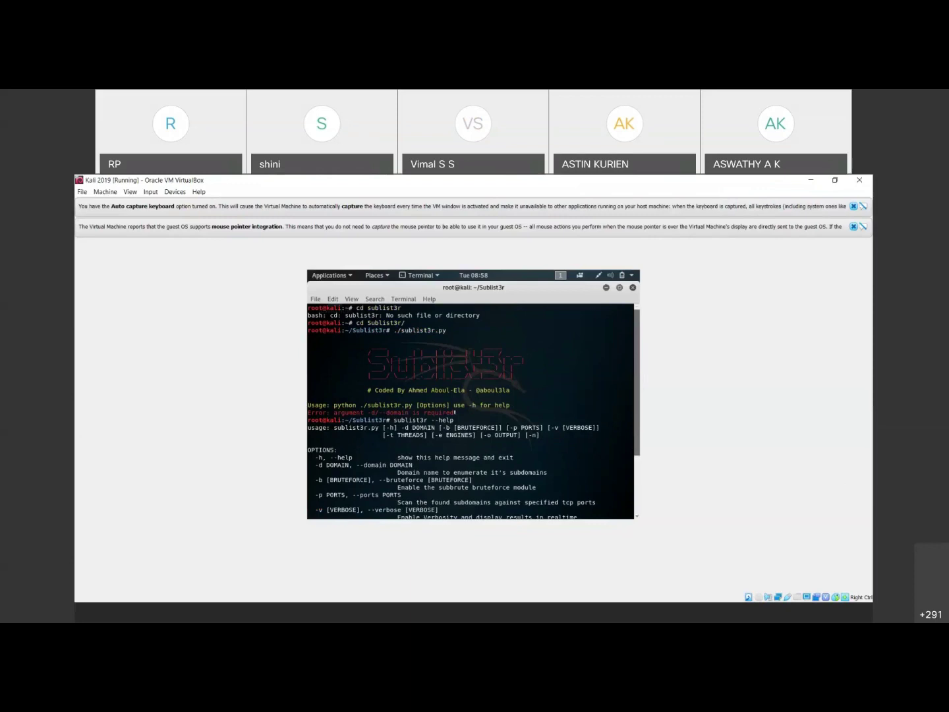
pyautogui.click(606, 288)
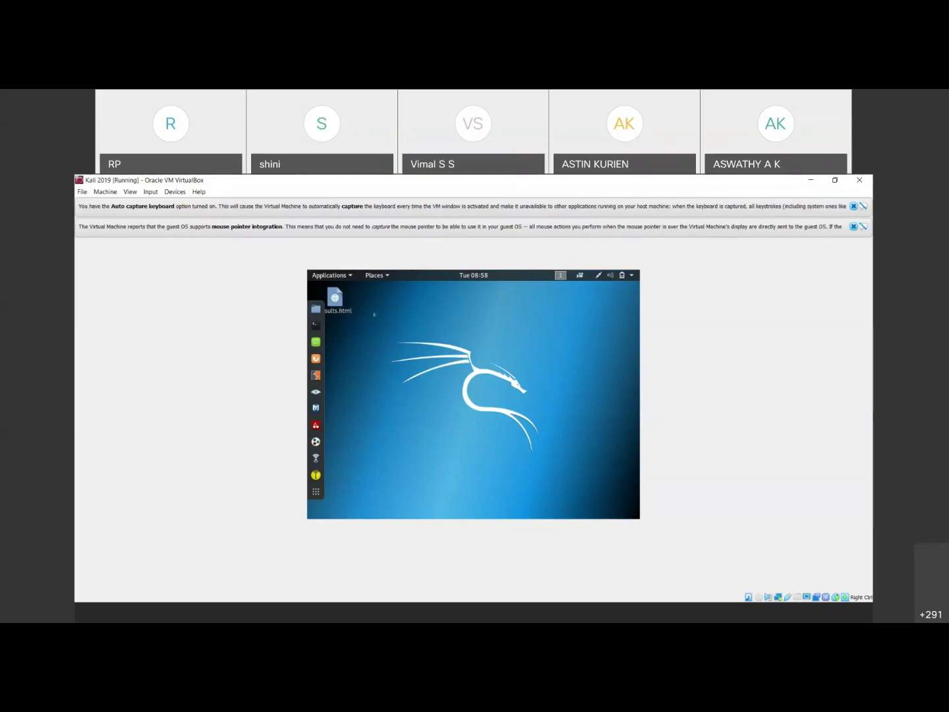
pyautogui.rightClick(375, 319)
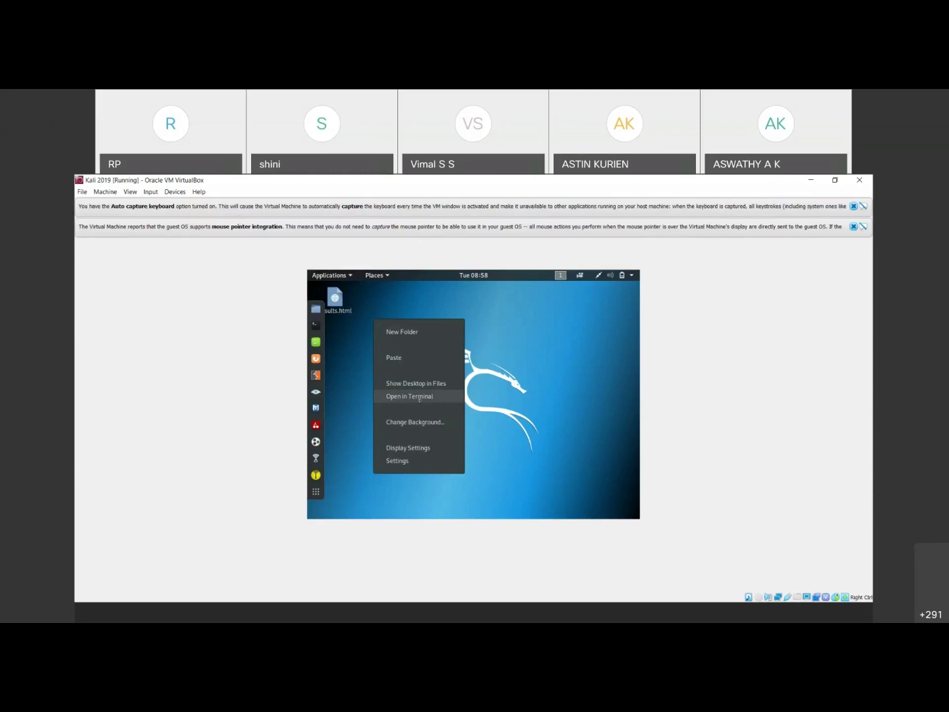
pyautogui.click(419, 396)
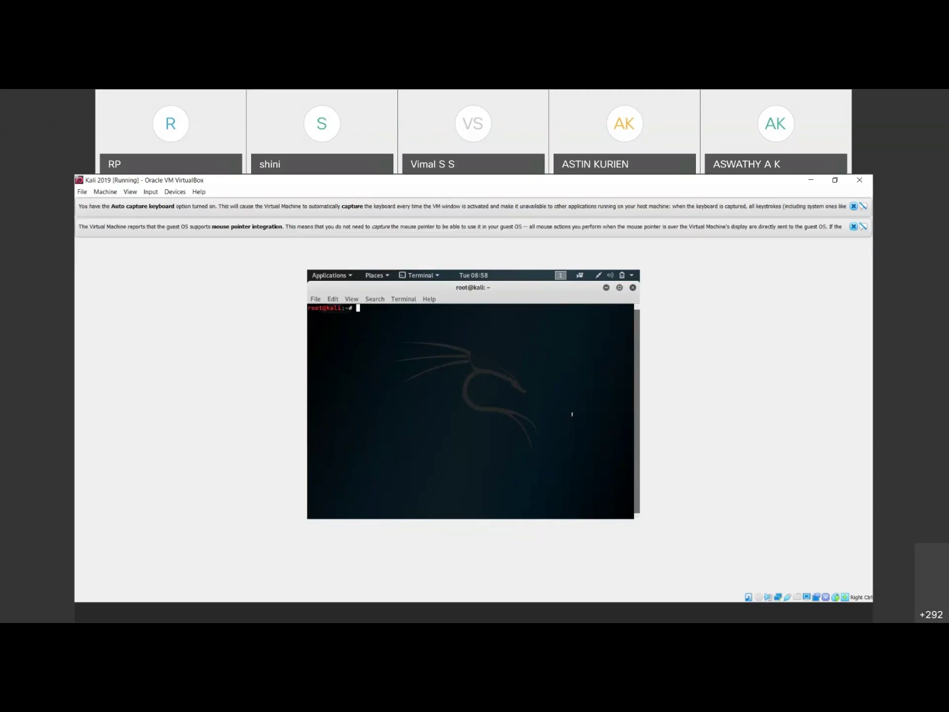
# Change into the Sublist3r directory and run ./sublist3r.py without arguments
pyautogui.write('cd Subl')
pyautogui.press('Tab')
pyautogui.press('Return')
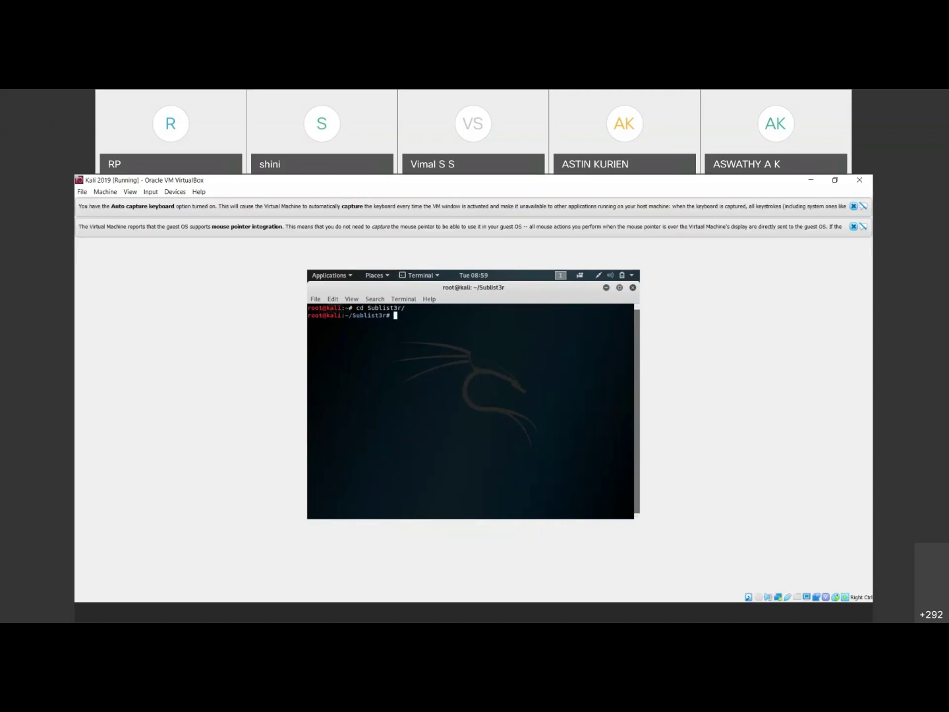
pyautogui.write('./sublis')
pyautogui.press('Tab')
pyautogui.press('Return')
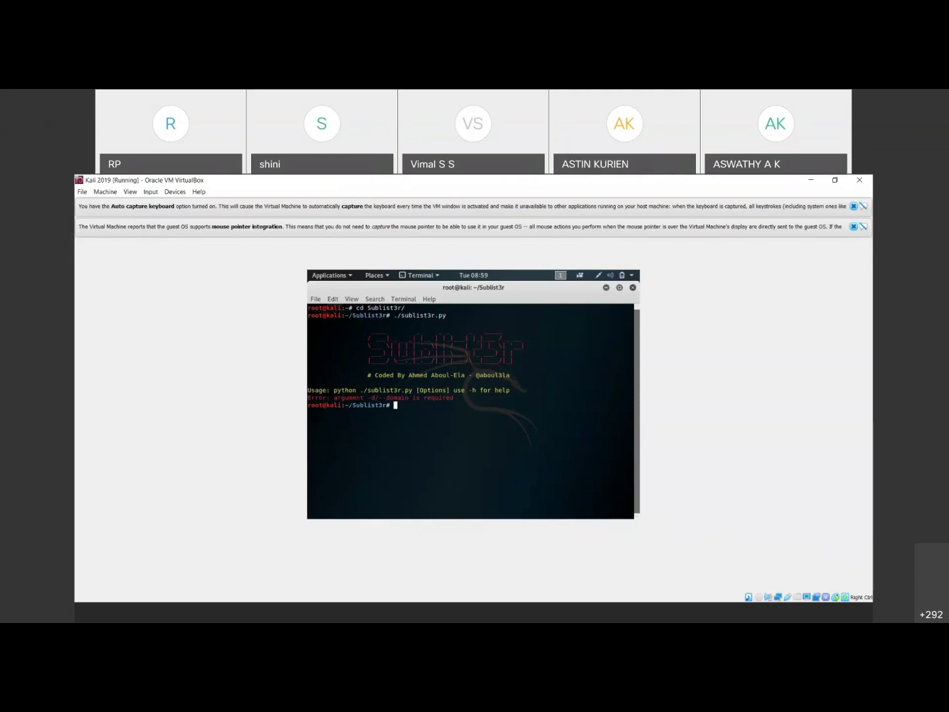
# Enumerate the subdomains of microsoft.com by running sublist3r -d microsoft.com
pyautogui.write('sublist3r')
pyautogui.write('d w')
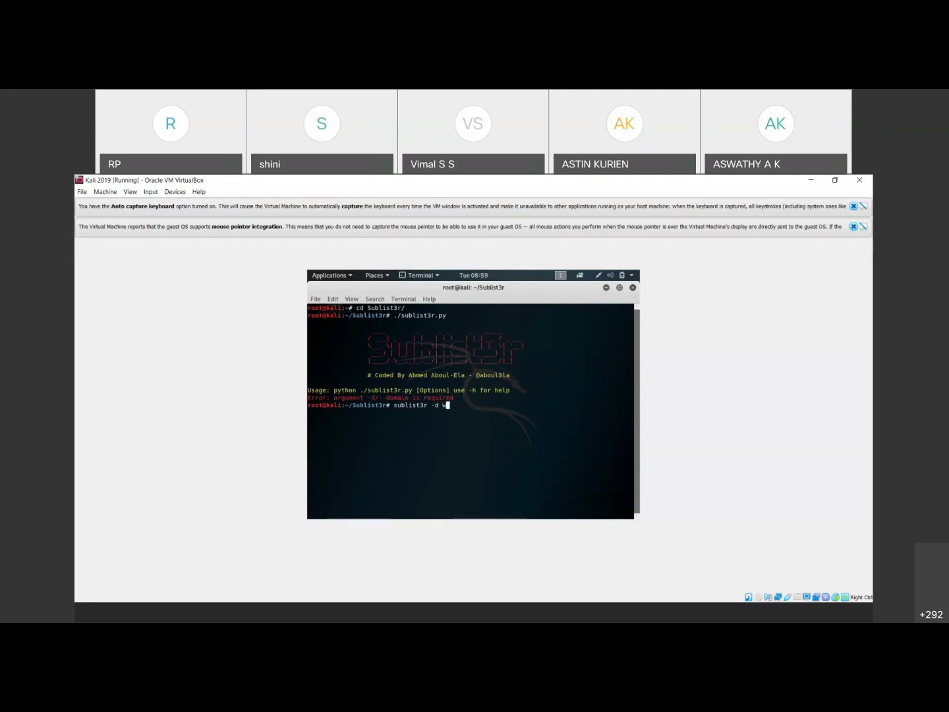
pyautogui.write('ww')
pyautogui.press('BackSpace')
pyautogui.press('BackSpace')
pyautogui.press('BackSpace')
pyautogui.write('microsoft.com')
pyautogui.press('Return')
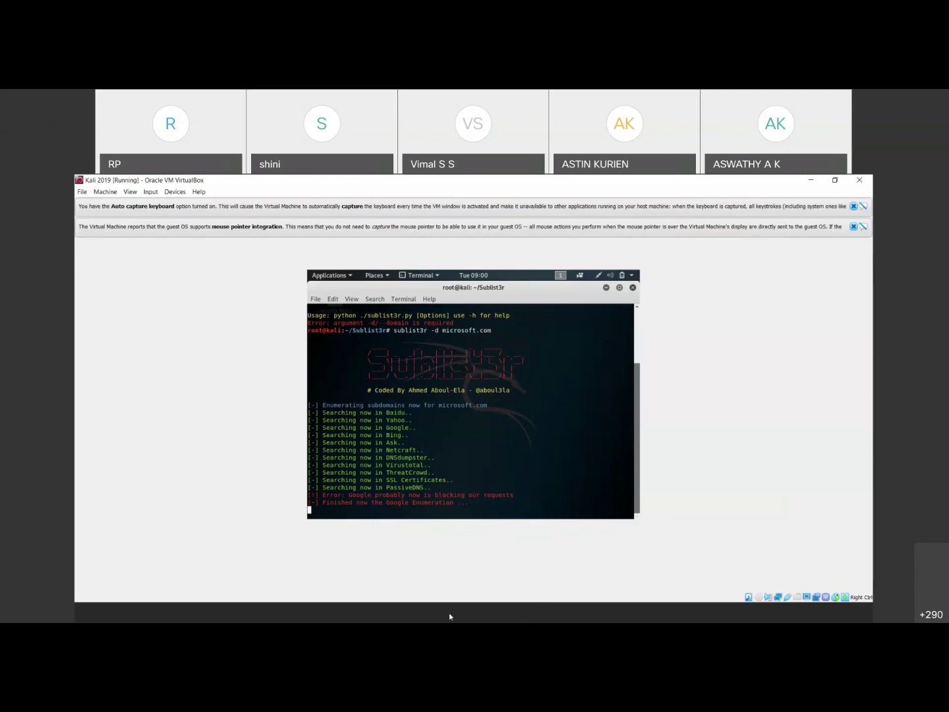
pyautogui.click(547, 614)
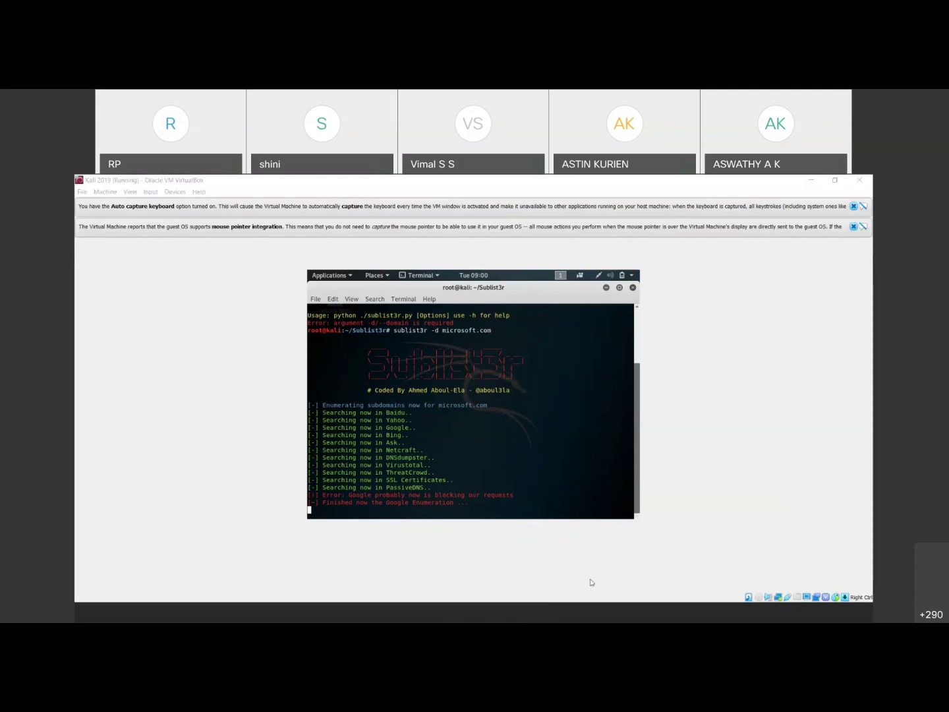
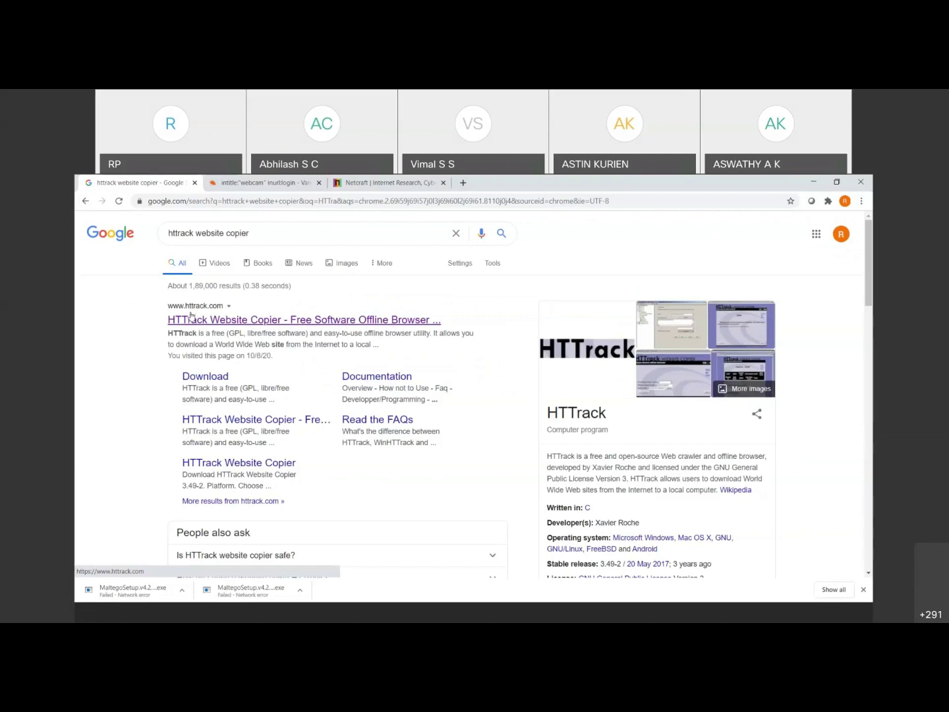
# Open the HTTrack Website Copier site from the search results and go to its download page
pyautogui.click(242, 322)
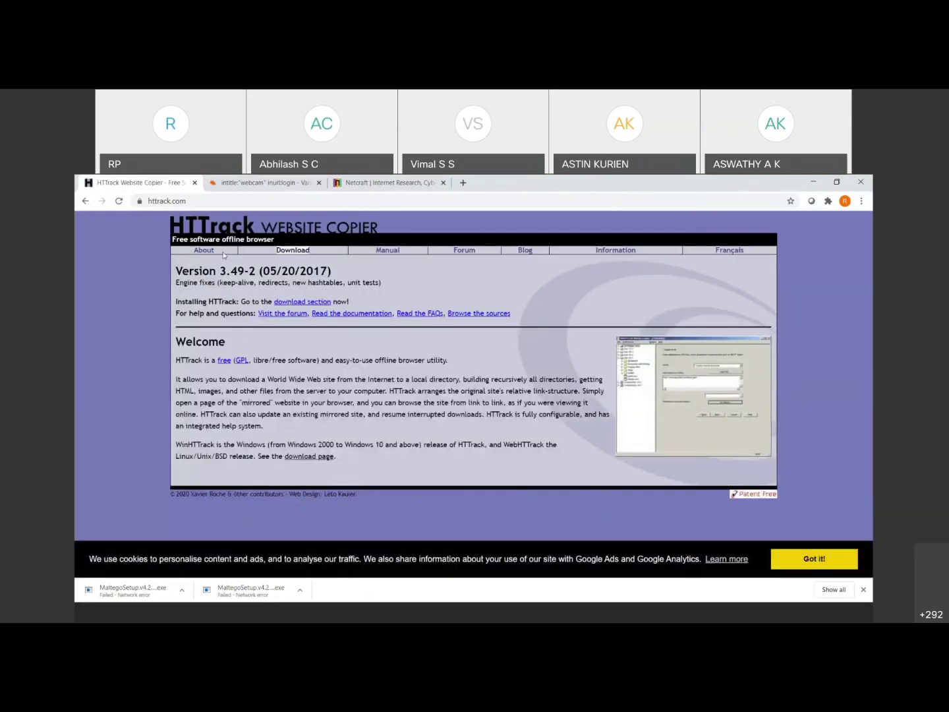
pyautogui.click(303, 256)
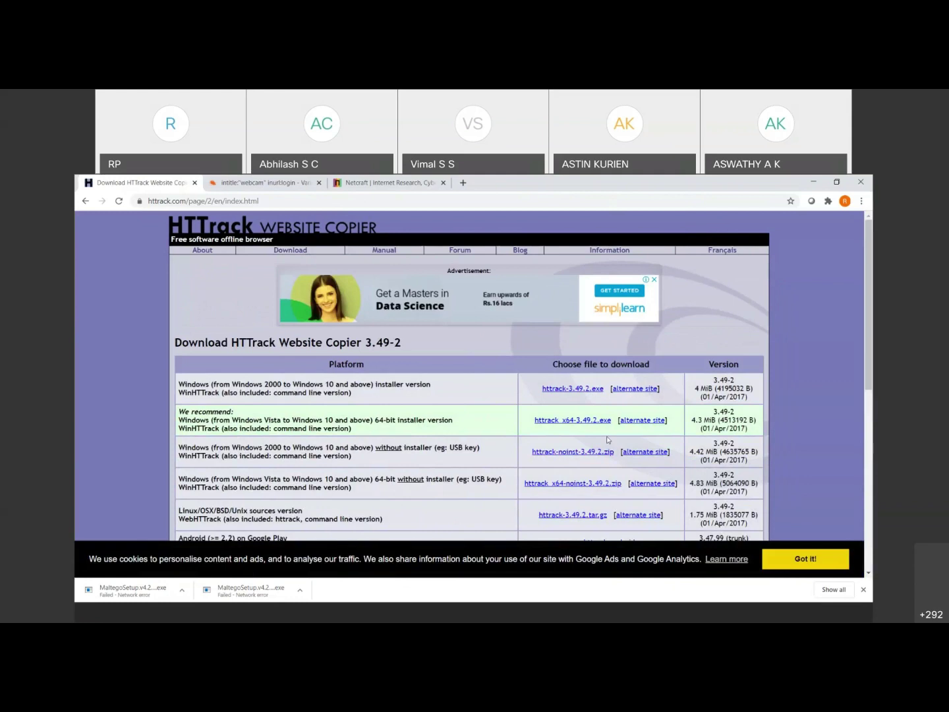
# Switch to WinHTTrack and start a new project named testdemo, keeping the category empty and the base path C:\My Web Sites
pyautogui.click(99, 619)
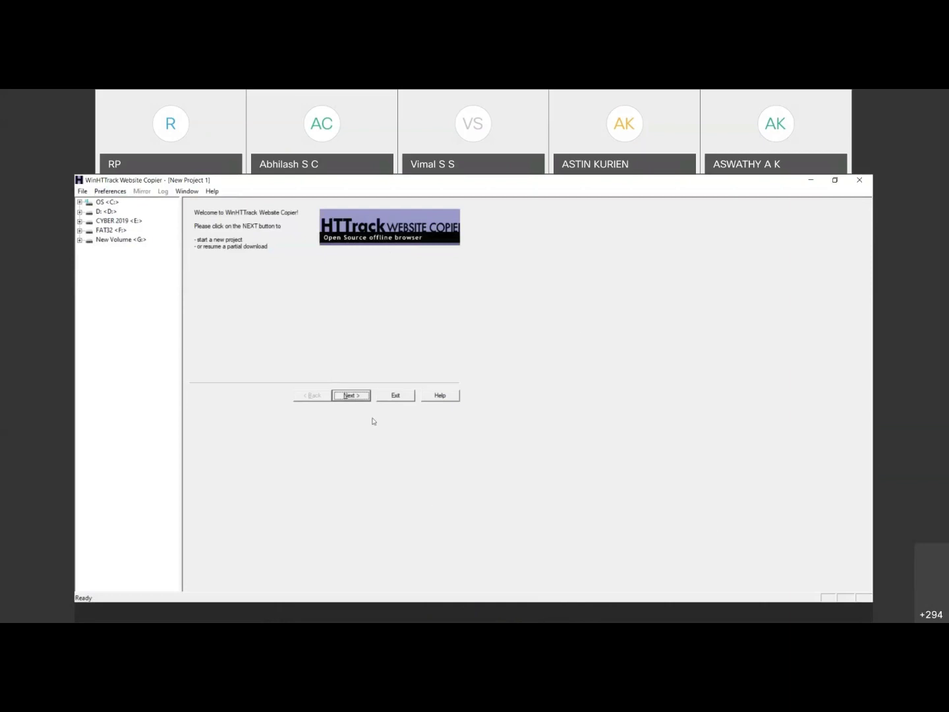
pyautogui.click(356, 395)
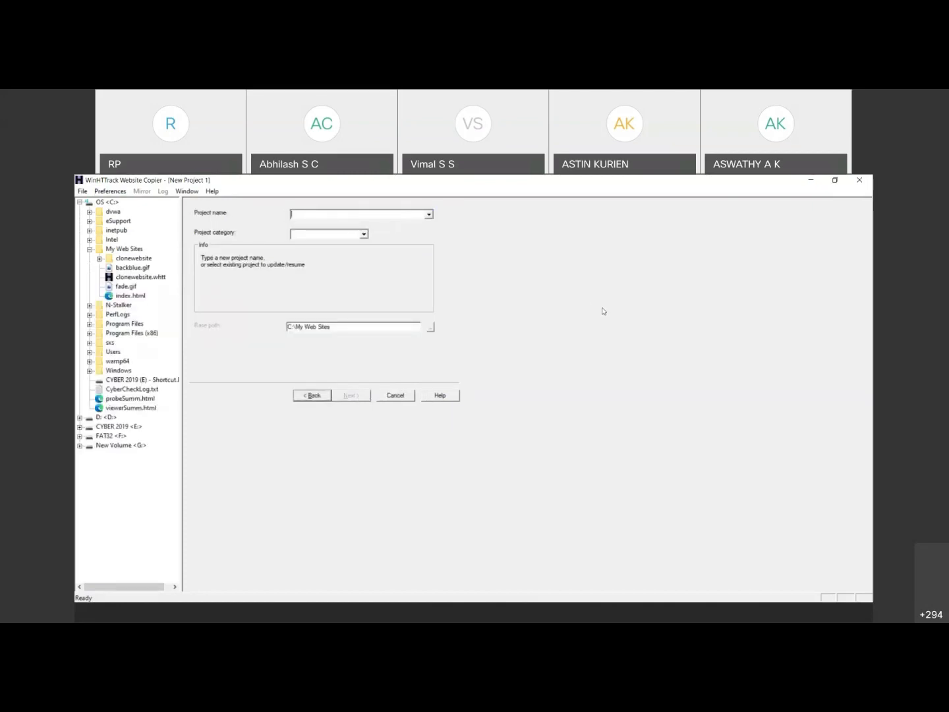
pyautogui.write('t')
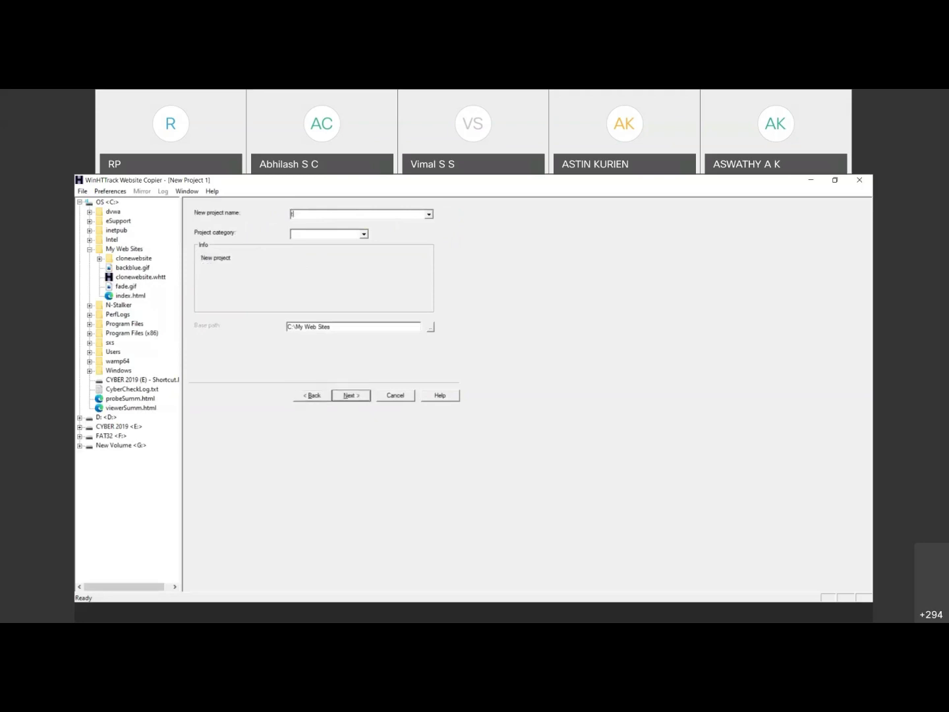
pyautogui.write('estdemo')
pyautogui.click(363, 234)
pyautogui.click(363, 235)
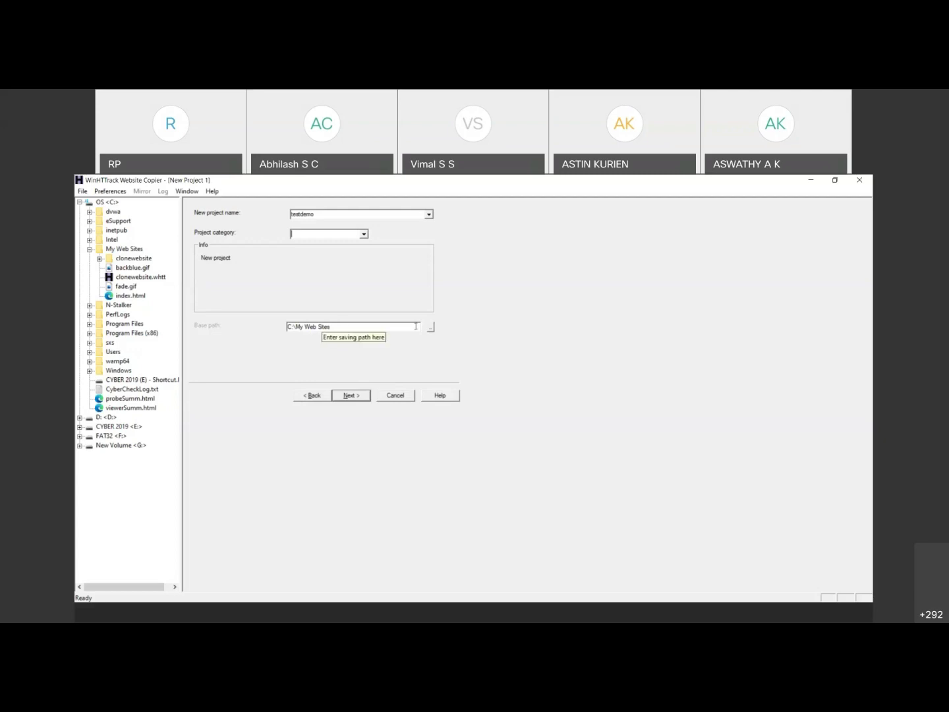
pyautogui.click(347, 398)
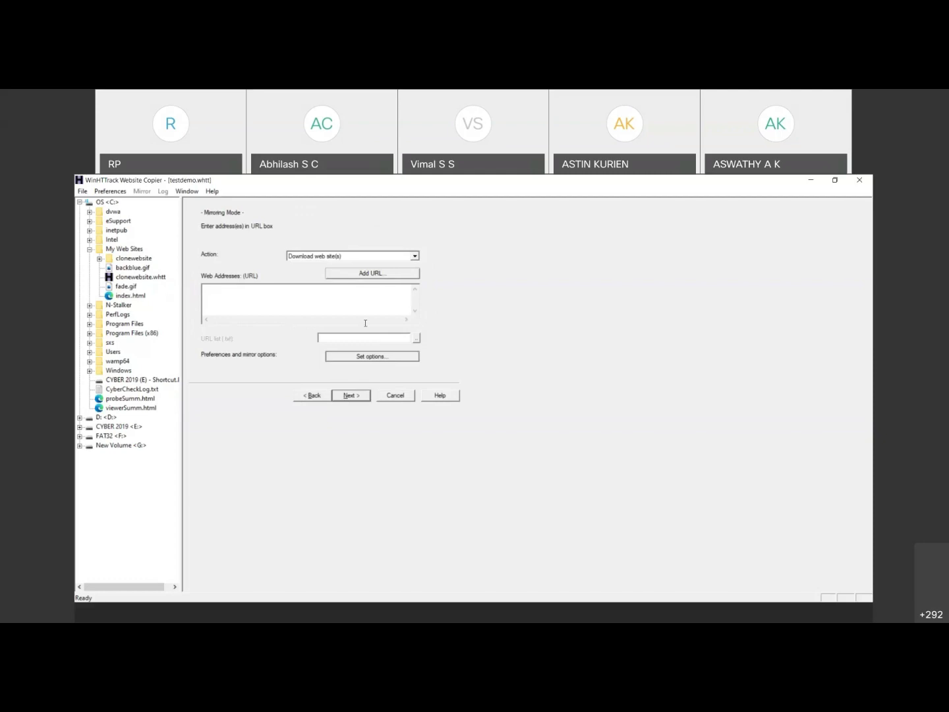
pyautogui.click(212, 295)
pyautogui.write('www.certifiedhacker.com')
pyautogui.click(211, 191)
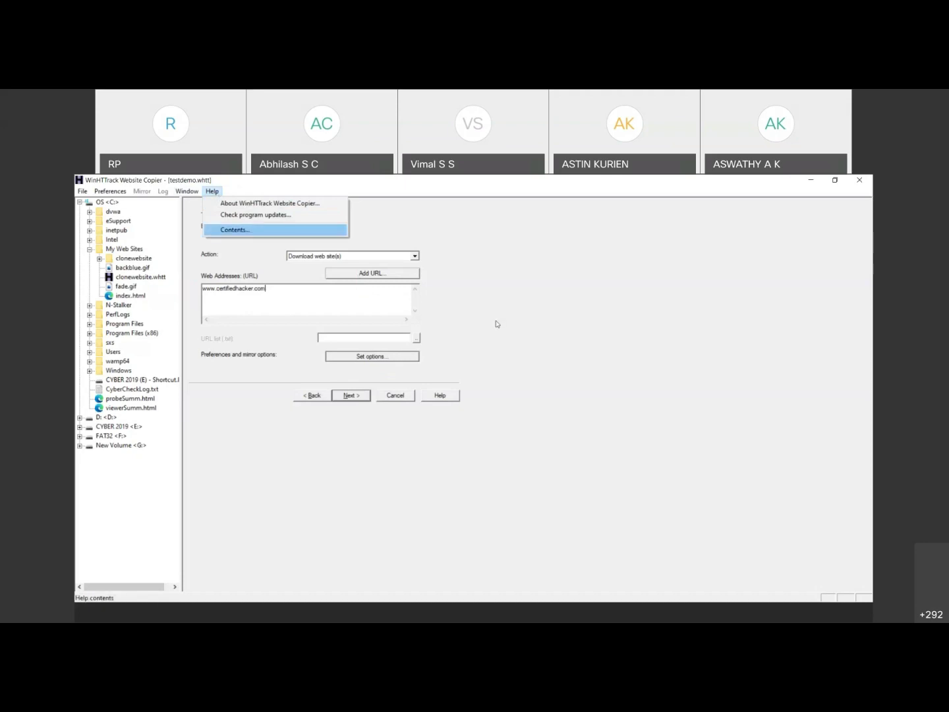
pyautogui.click(491, 298)
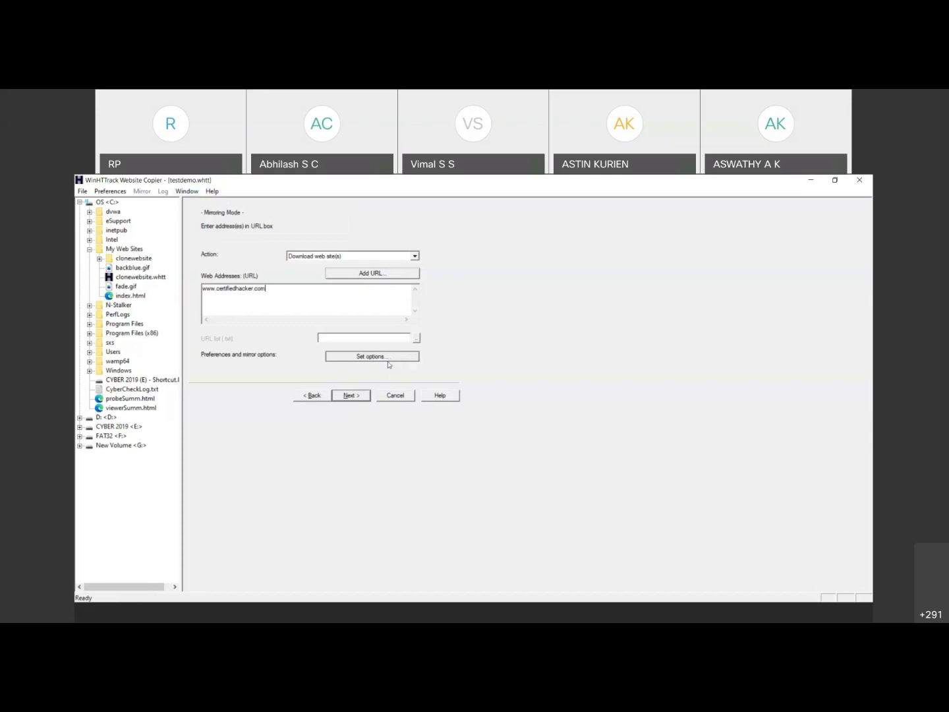
# Look through the WinHTTrack help contents on mirroring actions and entering site addresses, and close the help window
pyautogui.click(211, 192)
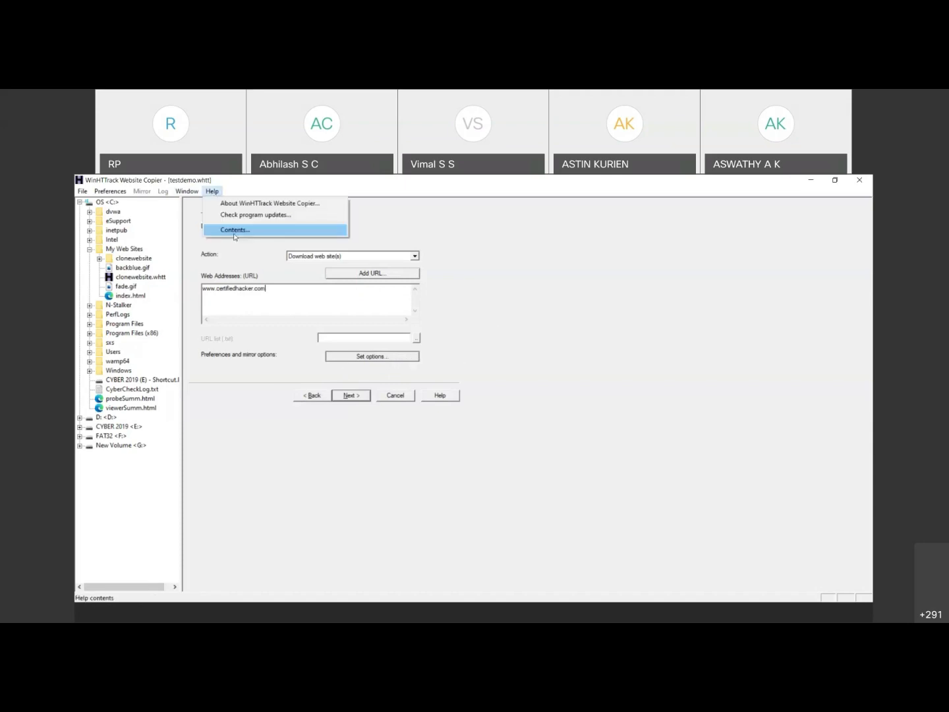
pyautogui.click(234, 234)
pyautogui.scroll(-5, 257, 381)
pyautogui.scroll(-15, 258, 381)
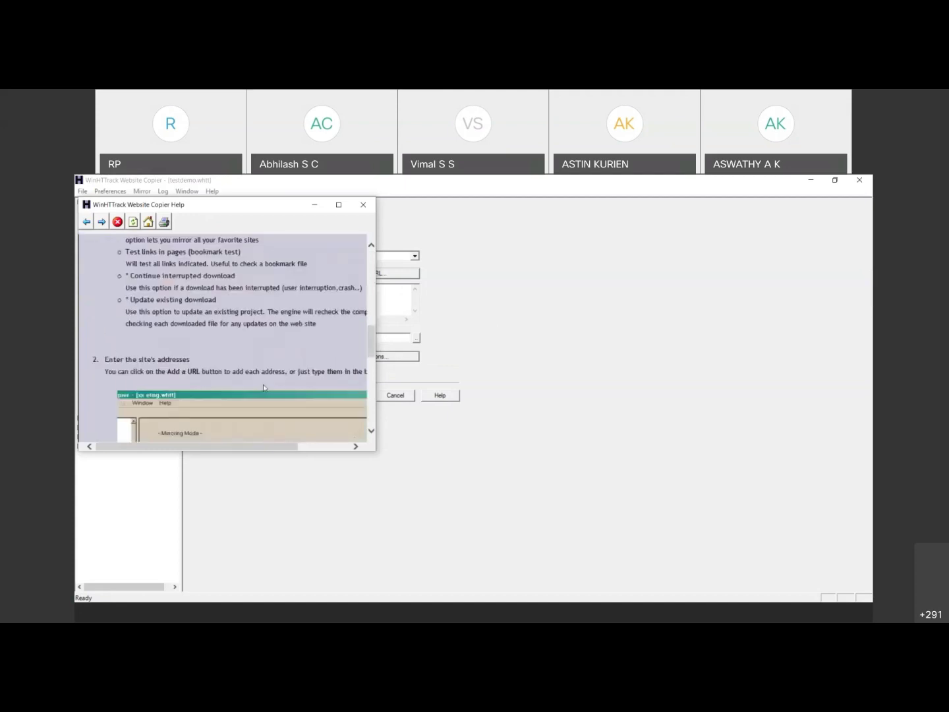
pyautogui.click(363, 204)
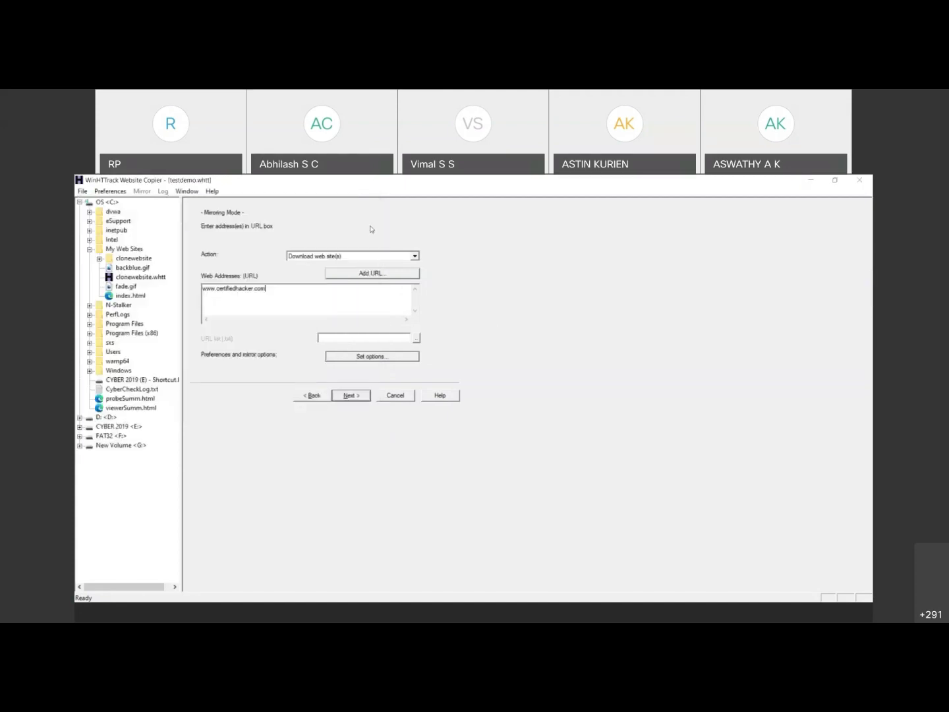
# Set the mirror's scan rules to include the image, archive and audio/video file type groups
pyautogui.click(370, 359)
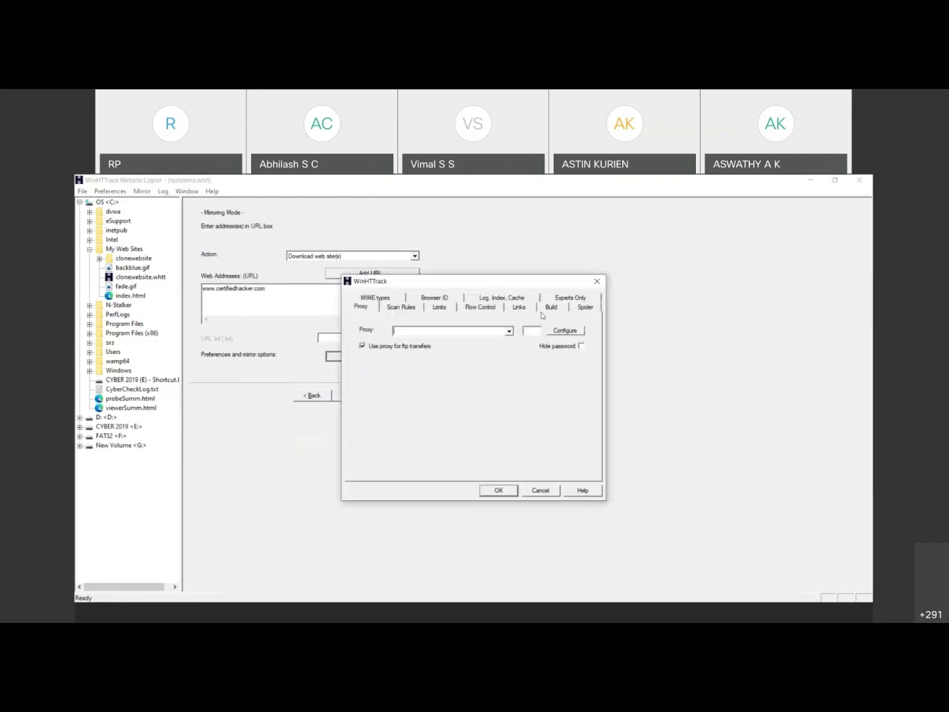
pyautogui.click(409, 310)
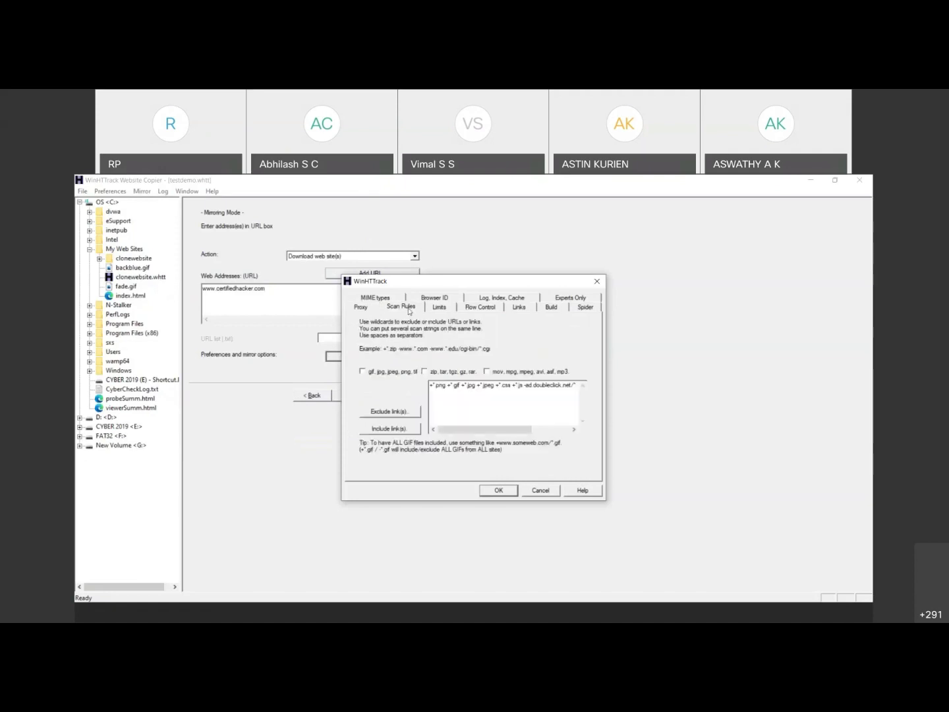
pyautogui.click(363, 371)
pyautogui.click(425, 371)
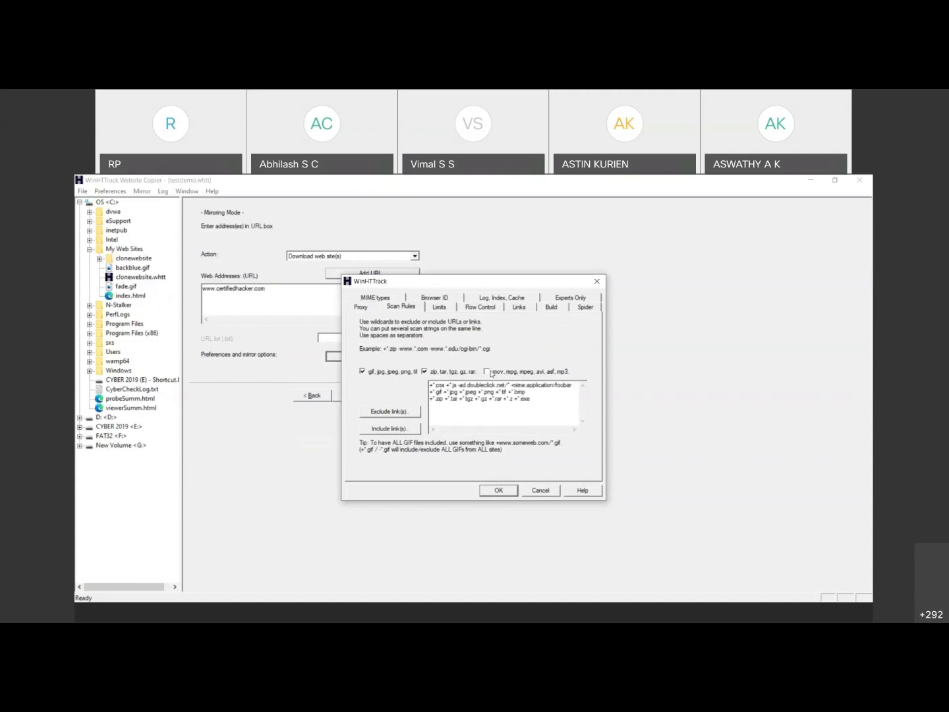
pyautogui.click(488, 372)
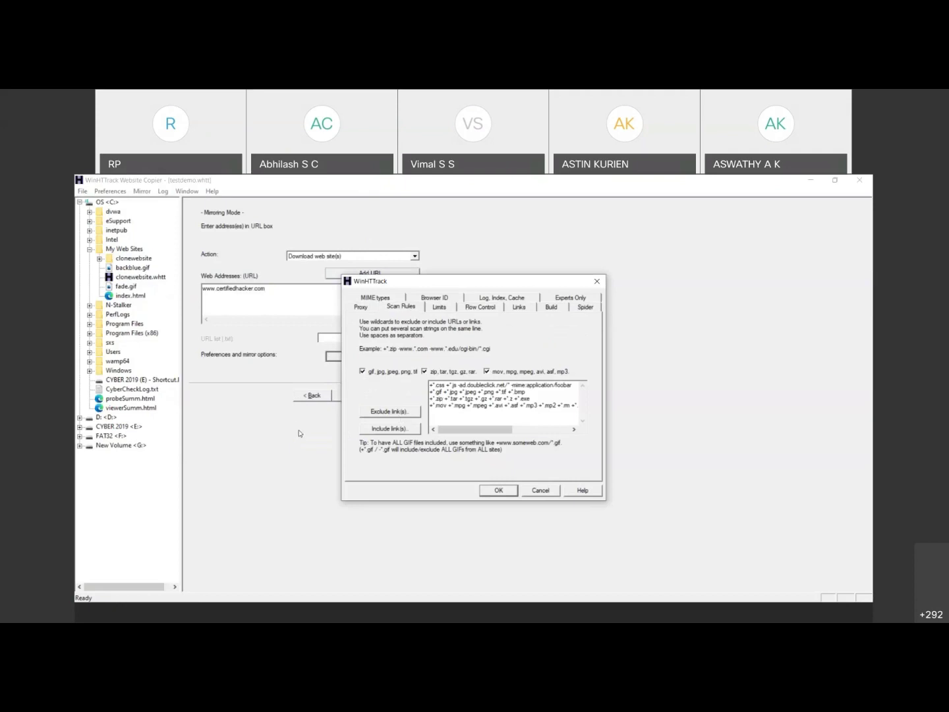
pyautogui.click(369, 426)
pyautogui.click(555, 326)
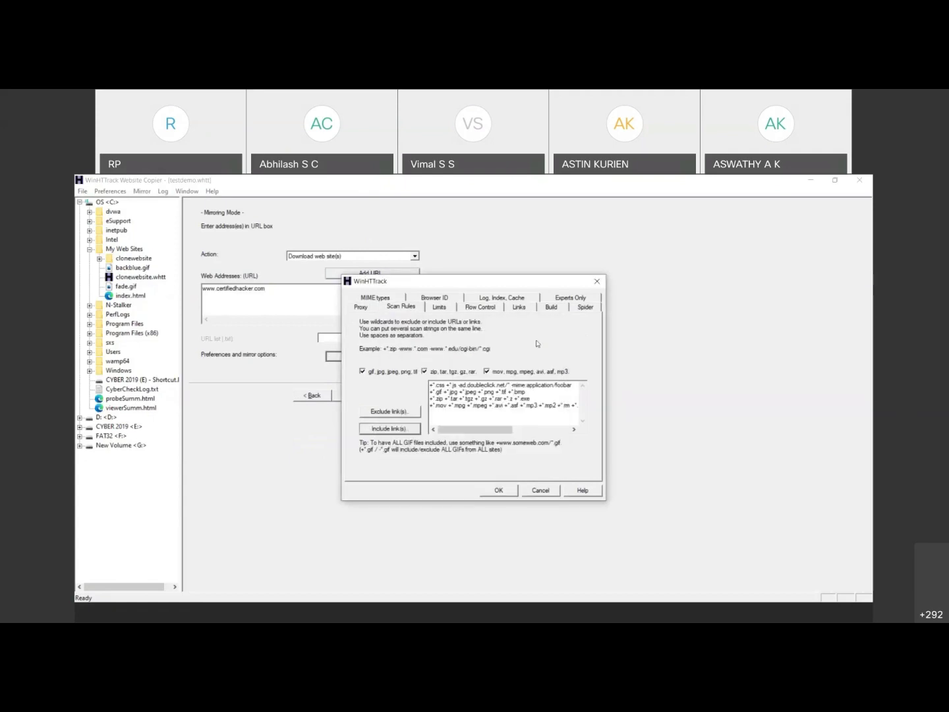
pyautogui.click(507, 494)
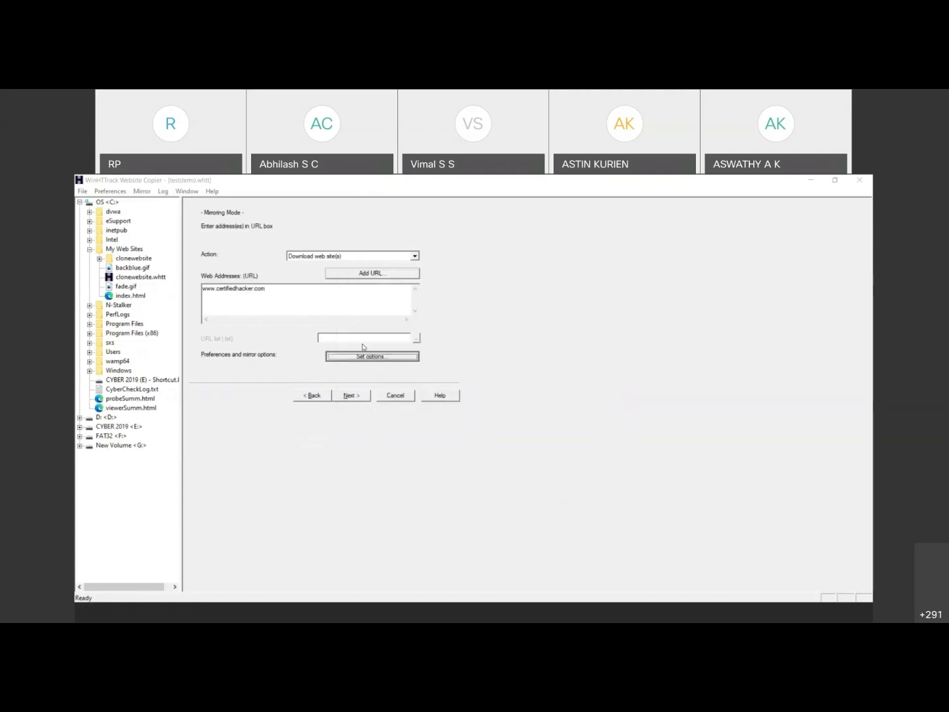
# Enable disconnecting when finished and launch the mirroring of the website
pyautogui.click(362, 393)
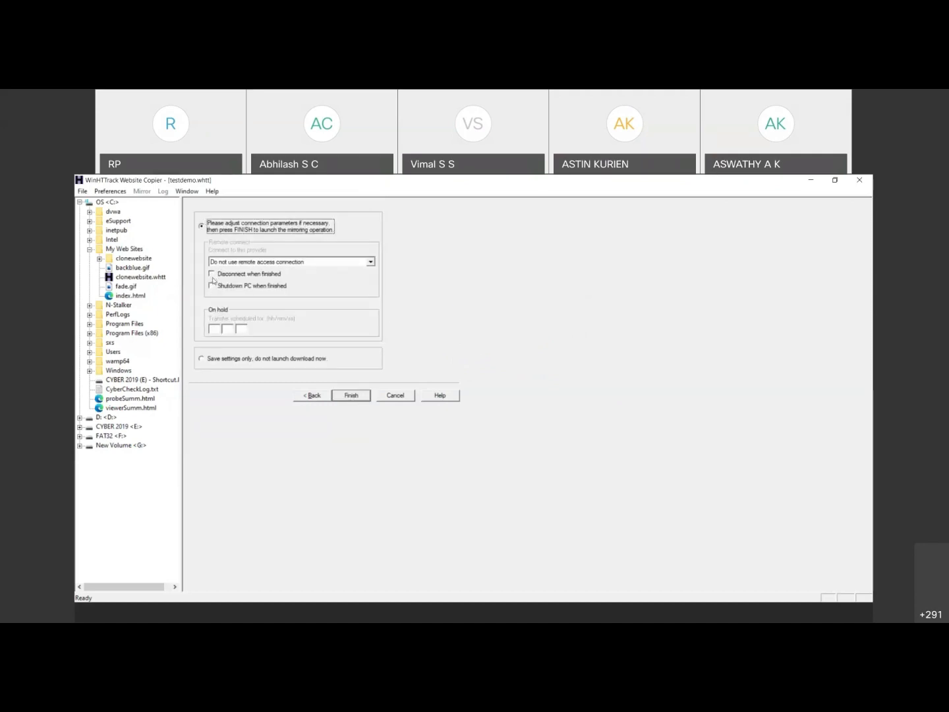
pyautogui.click(212, 274)
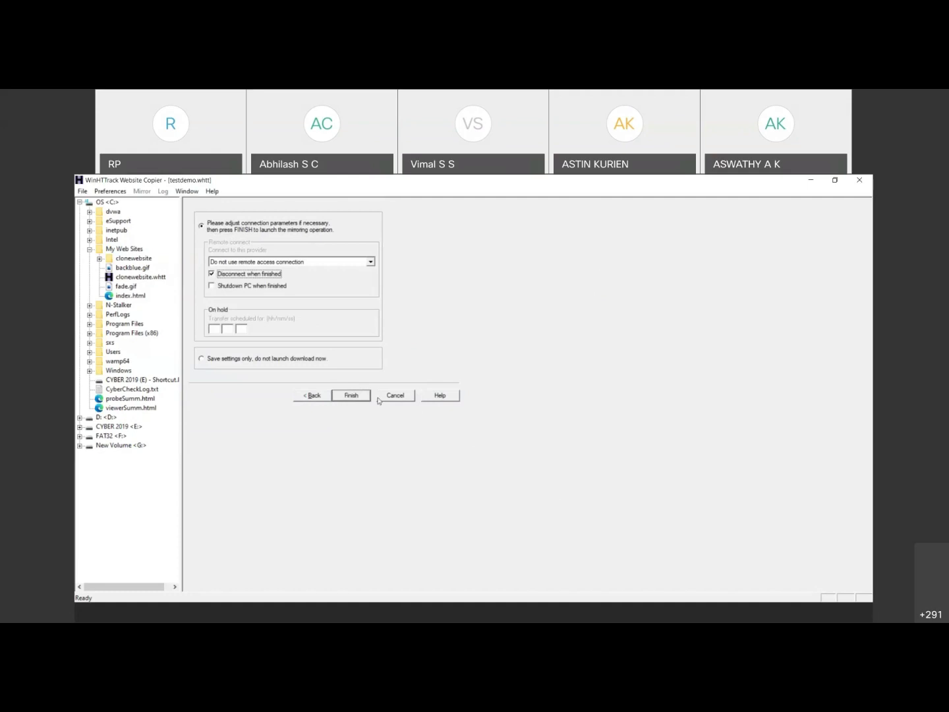
pyautogui.click(357, 395)
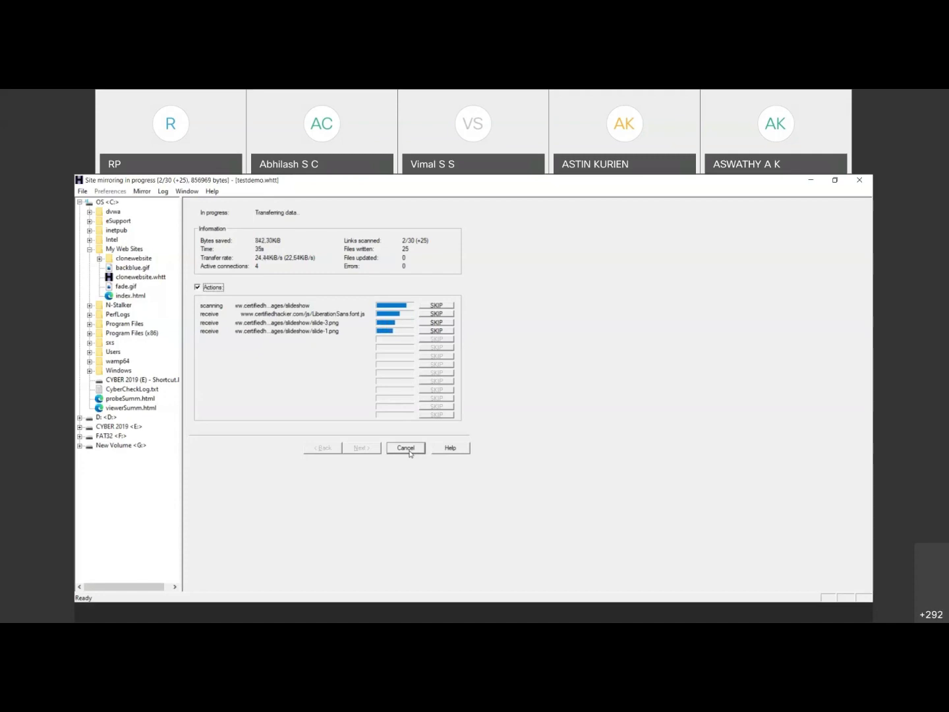
# Stop the running site mirror and confirm stopping WinHTTrack
pyautogui.click(407, 449)
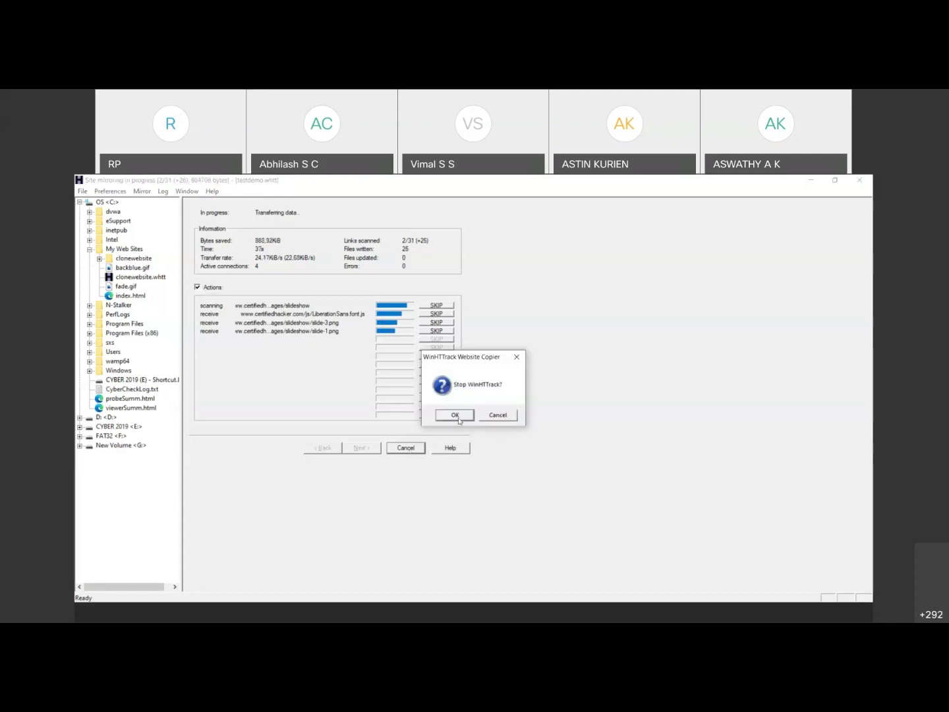
pyautogui.click(449, 415)
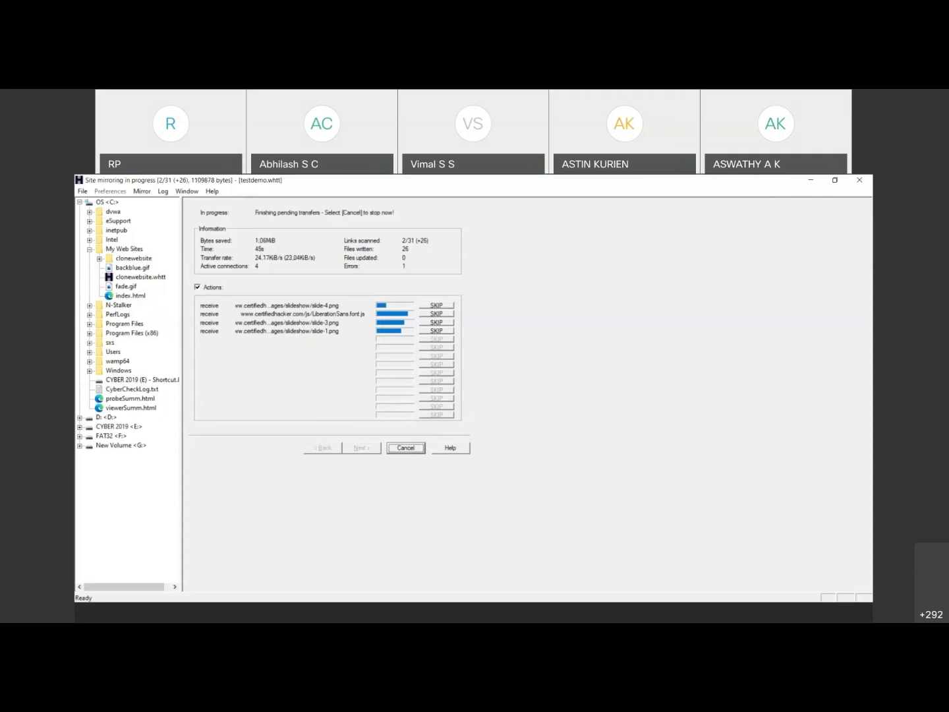
# Switch to the slide show at the Mirroring Entire Website slide and advance to the following slide
pyautogui.click(548, 620)
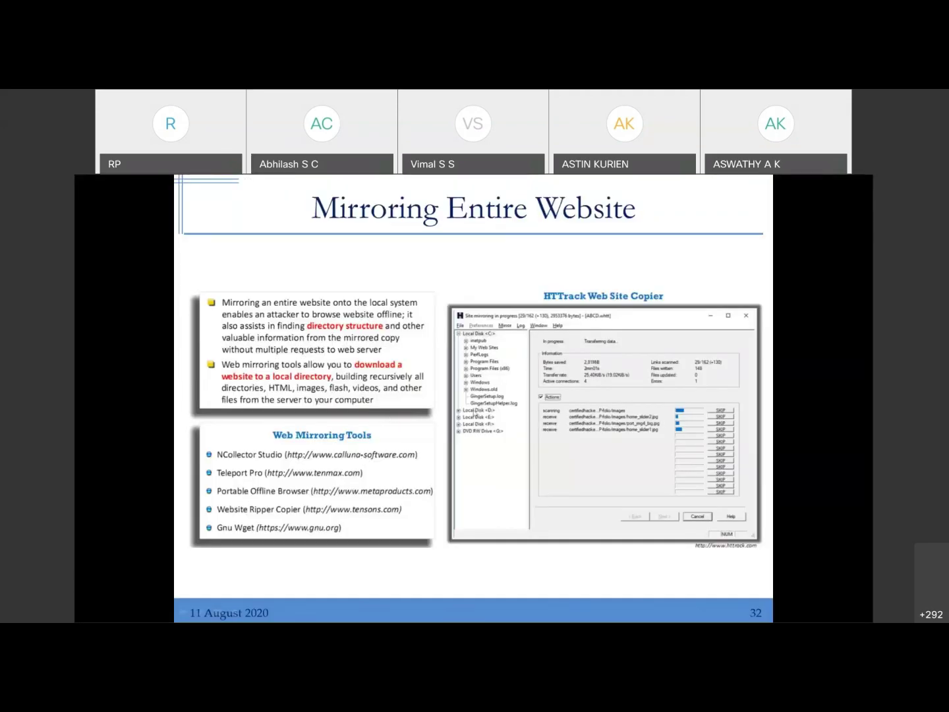
pyautogui.press('Right')
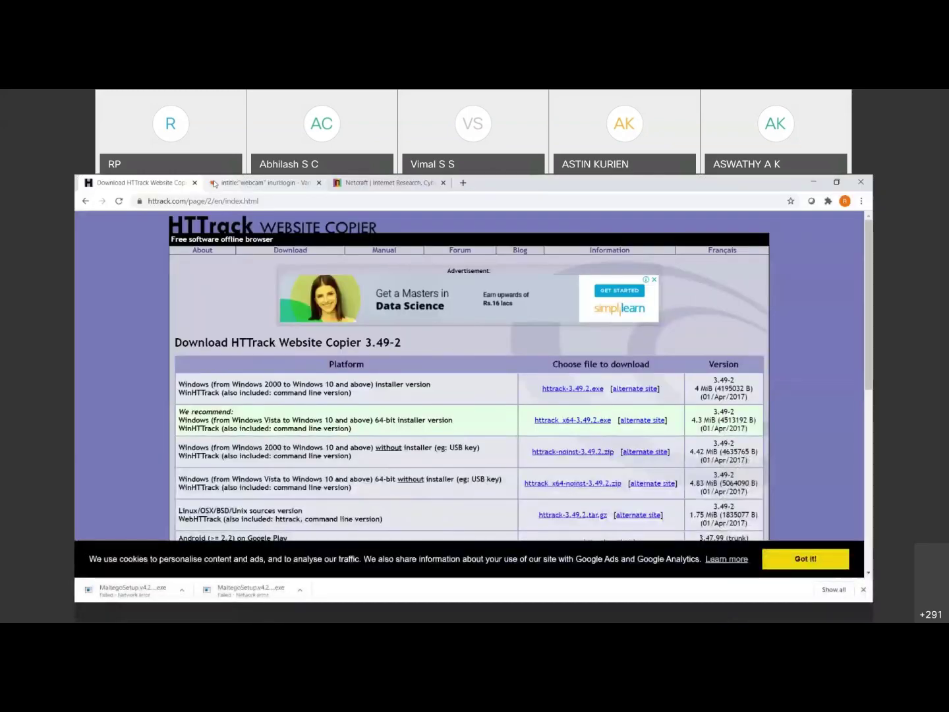
# Open the Internet Archive site at archive.org in the browser and look over its home page
pyautogui.hotkey('ctrl', 'l')
pyautogui.write('a')
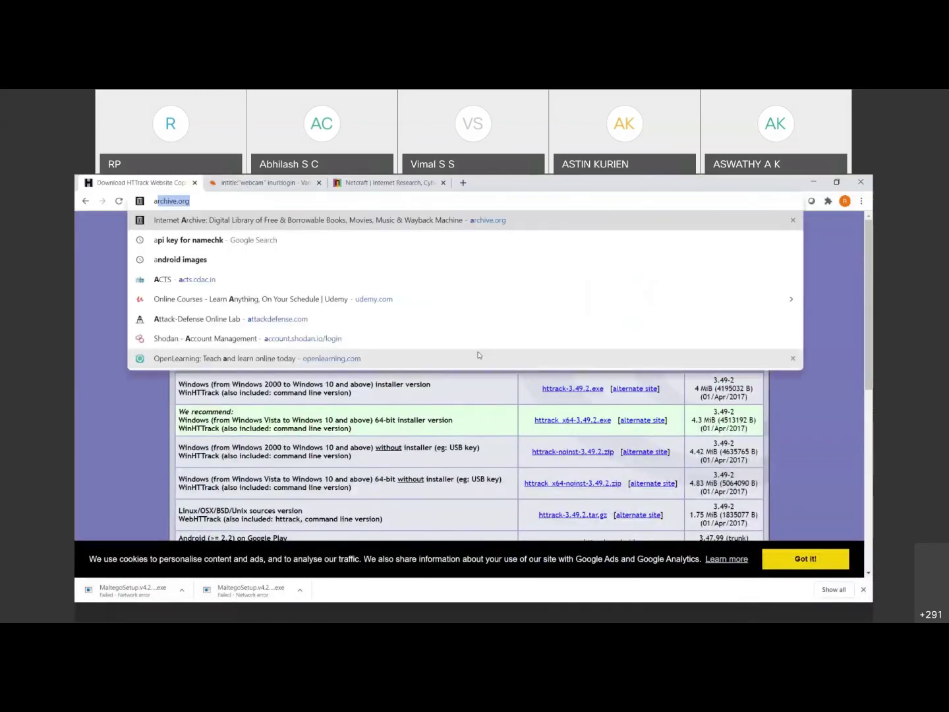
pyautogui.write('rchive.org')
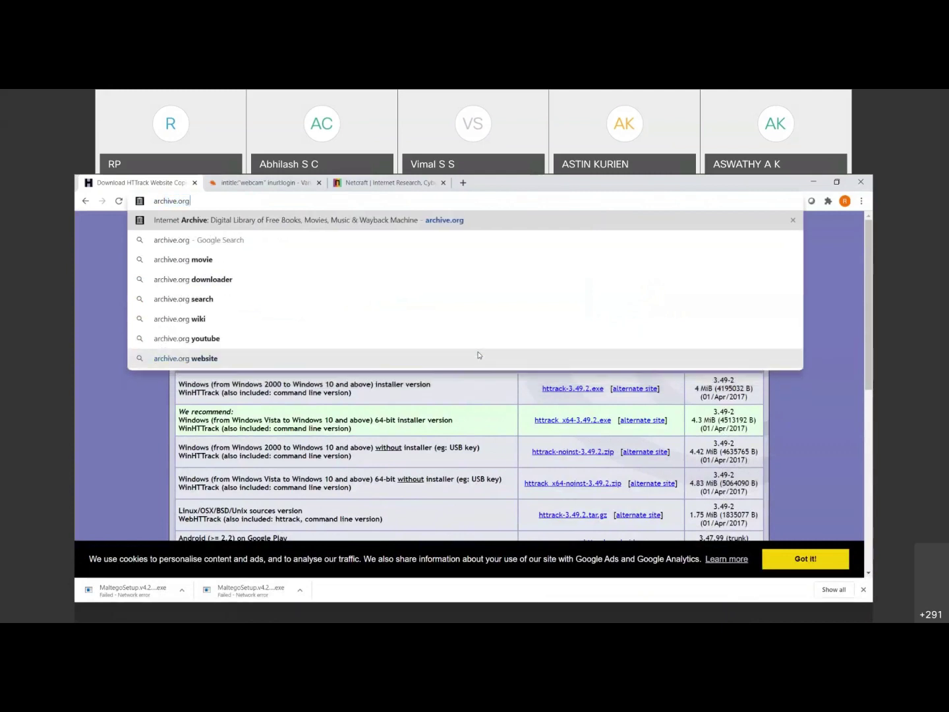
pyautogui.press('Return')
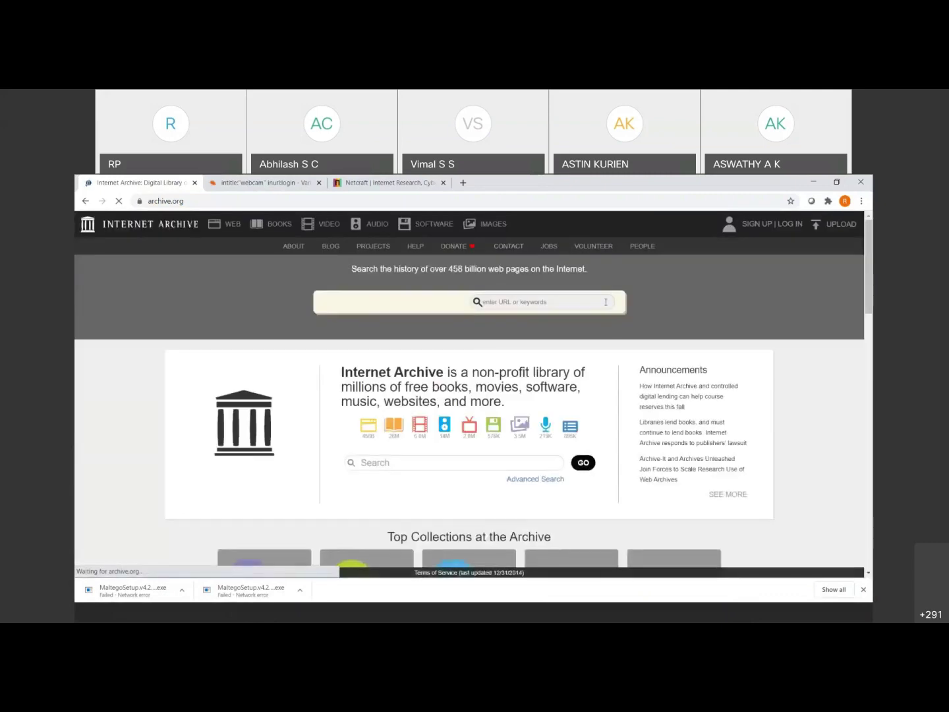
pyautogui.scroll(-15, 566, 403)
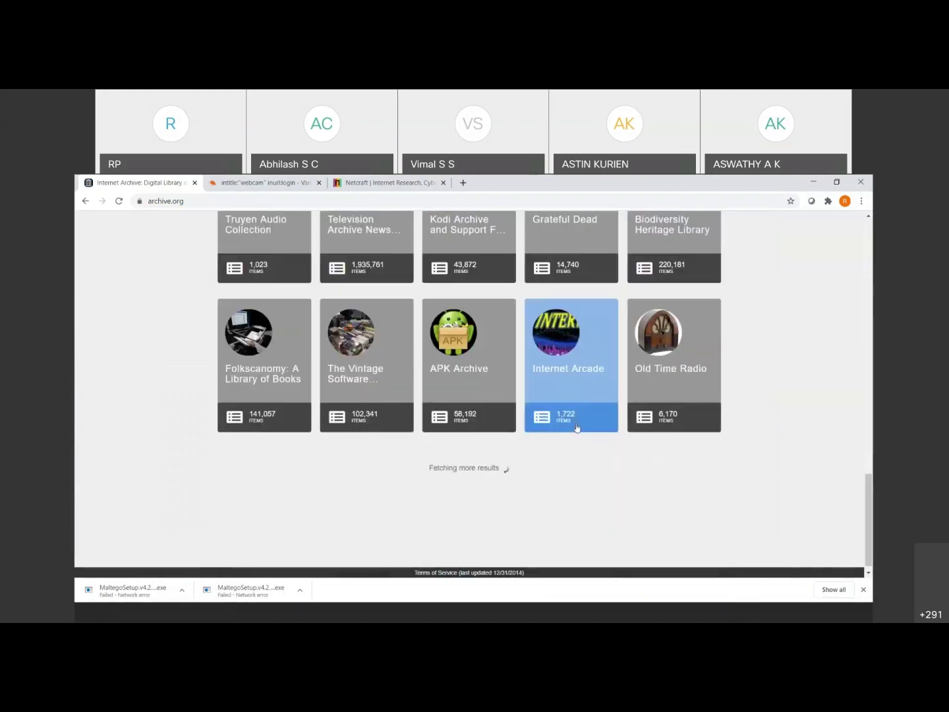
pyautogui.scroll(15, 581, 419)
pyautogui.scroll(3, 586, 411)
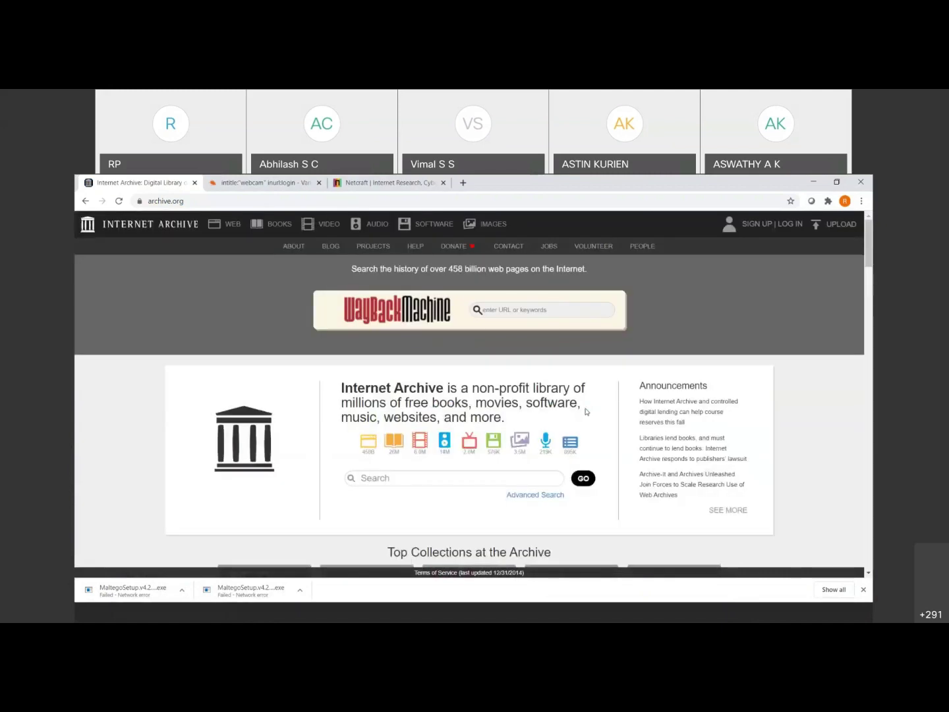
# Search the Wayback Machine for microsoft.com and view the calendar of its archived snapshots
pyautogui.click(512, 308)
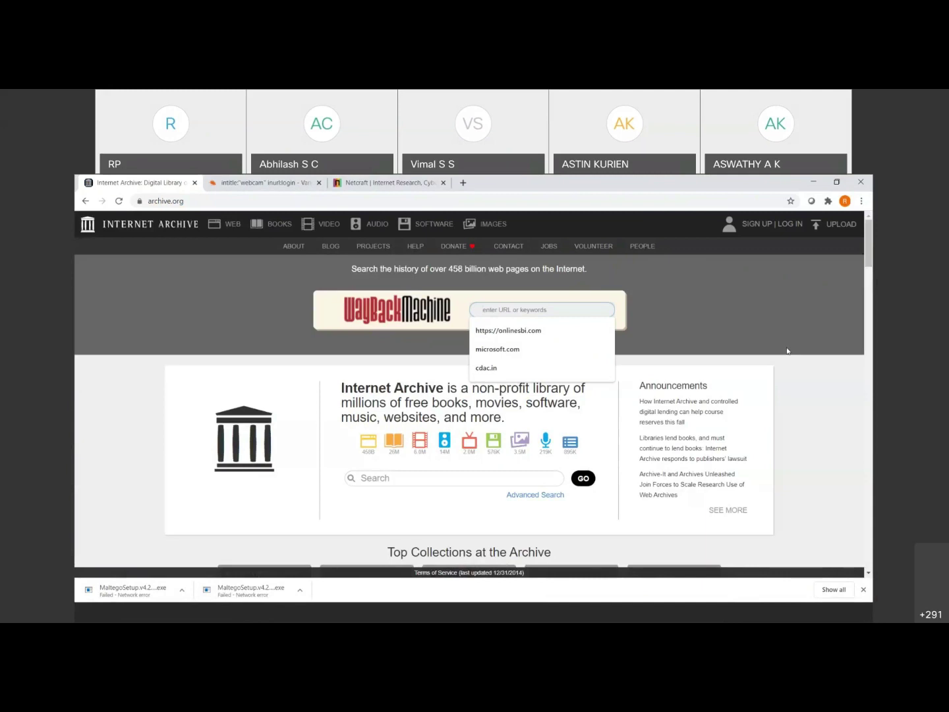
pyautogui.click(505, 349)
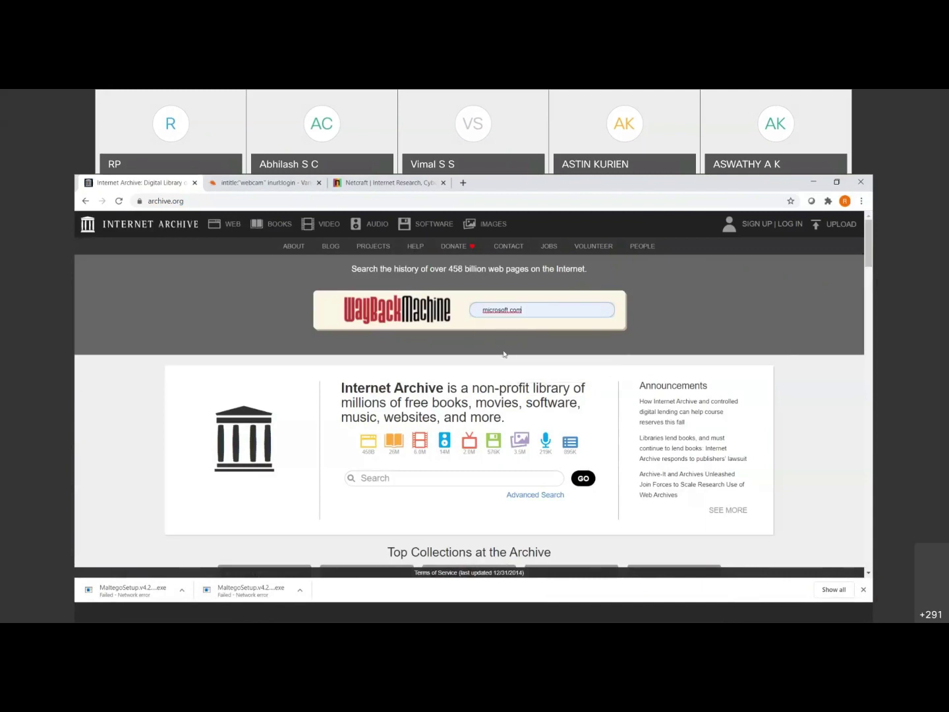
pyautogui.press('Return')
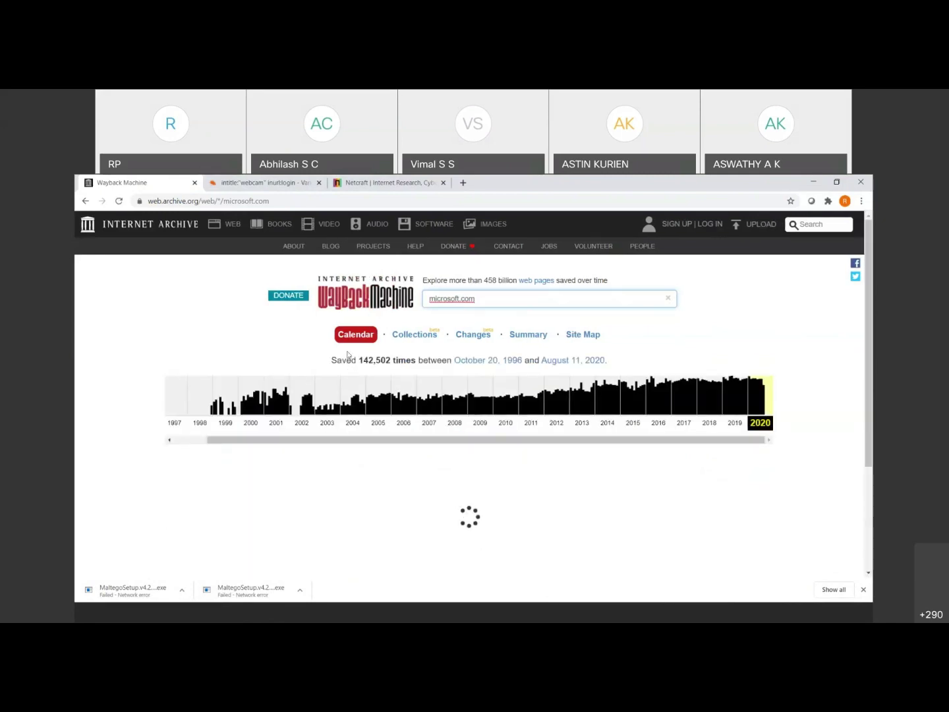
pyautogui.scroll(-1, 537, 483)
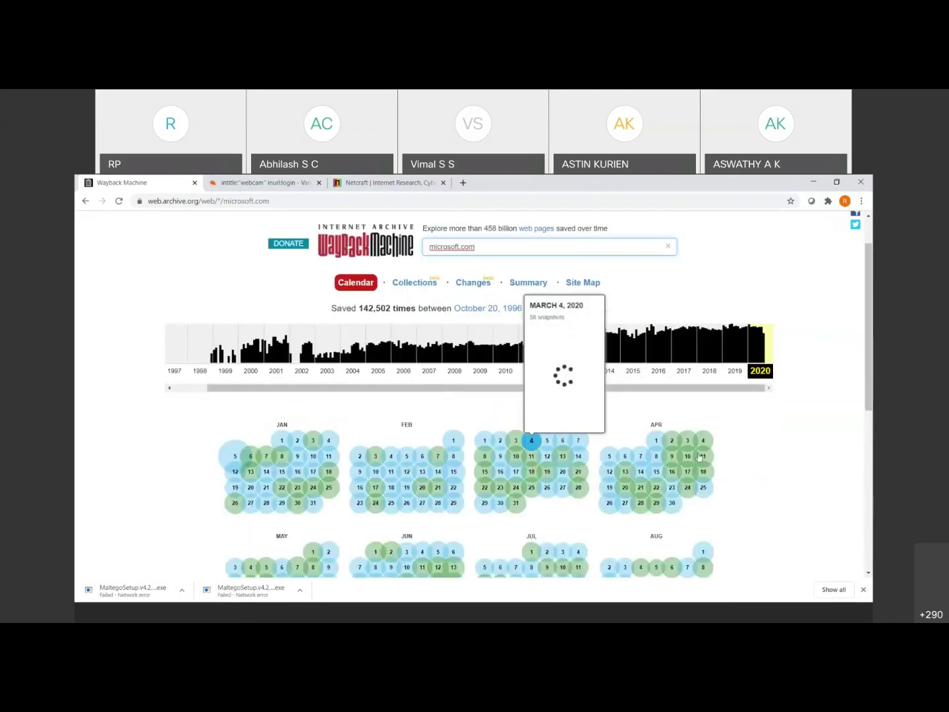